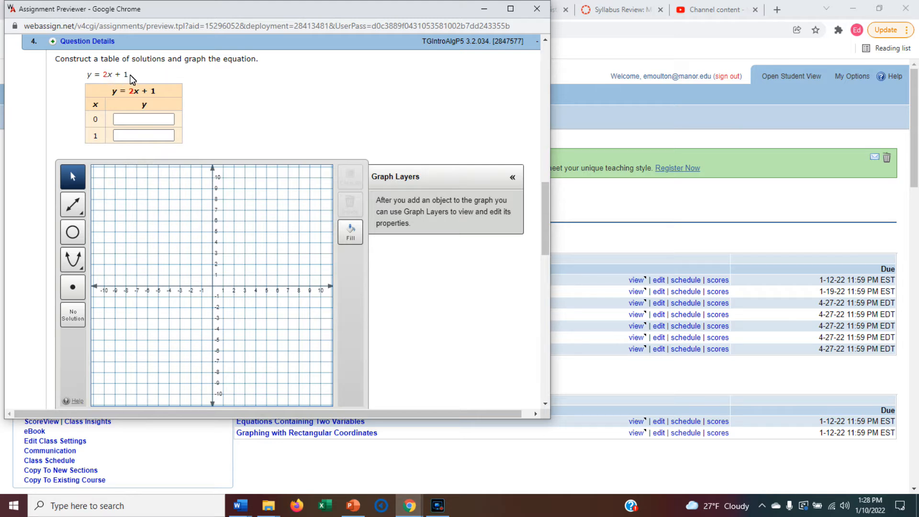
Step: Complete the table of solutions for y = 2x + 1 with y-values 1 for x = 0 and 3 for x = 1
left_click(126, 119)
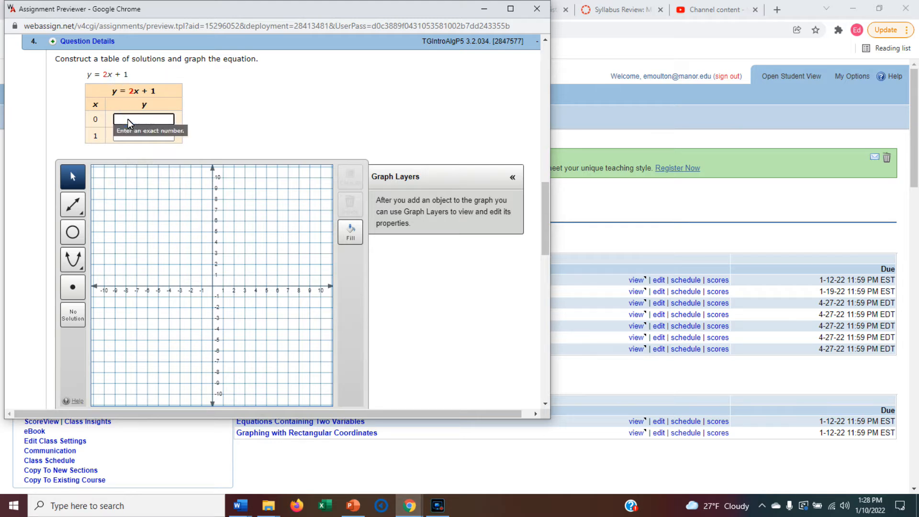
left_click(211, 130)
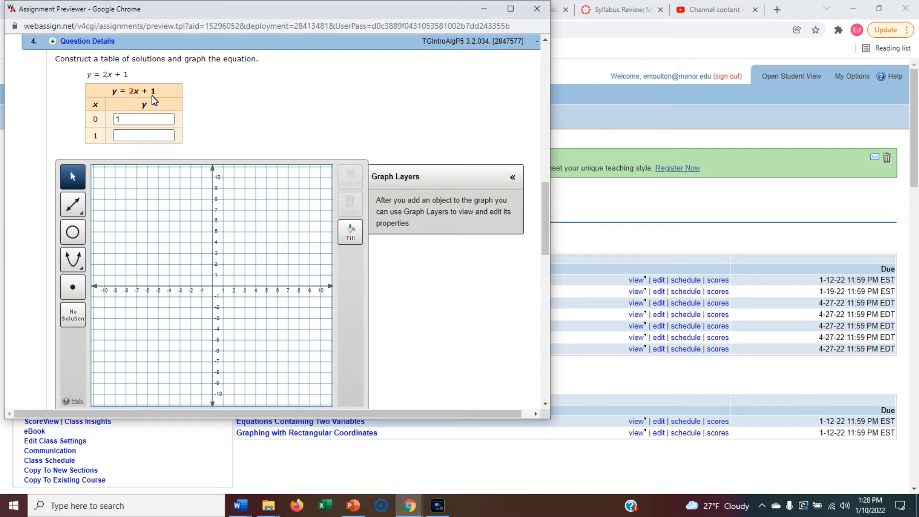
left_click(131, 137)
type("3")
left_click(215, 120)
Step: Plot the two solution points (0, 1) and (1, 3) on the coordinate grid
left_click(76, 290)
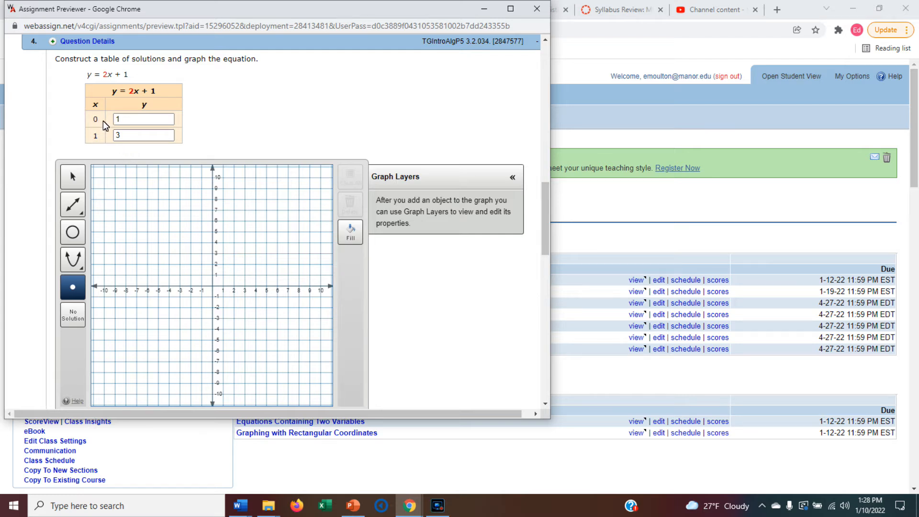
left_click(214, 279)
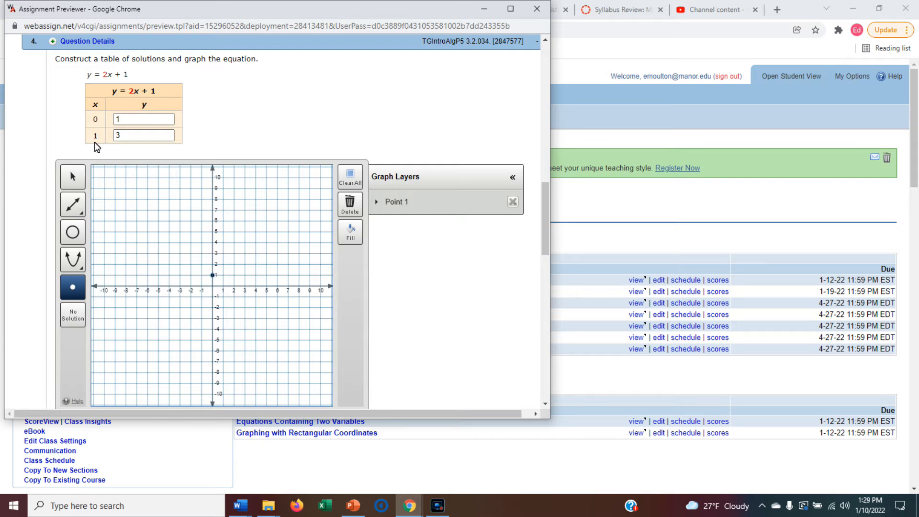
left_click(223, 256)
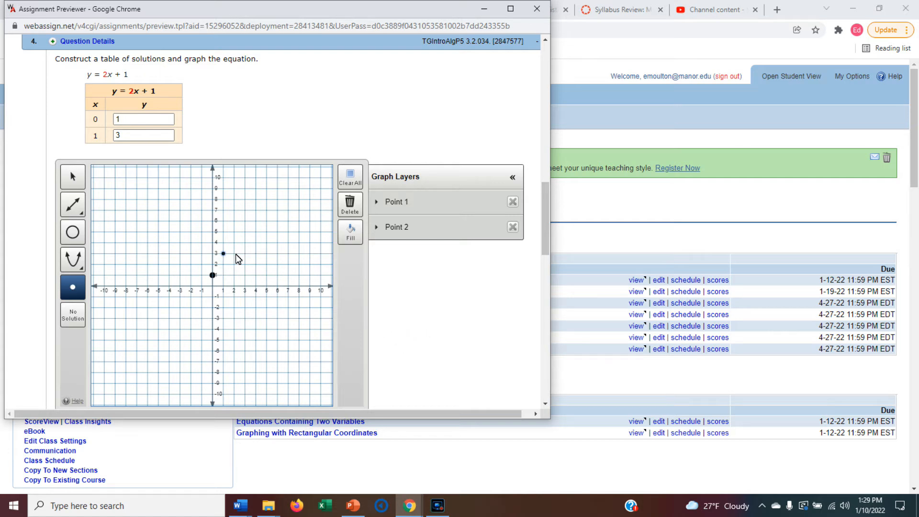
Step: Open the coordinates of Point 1 and set its x-coordinate to 0.5
left_click(401, 213)
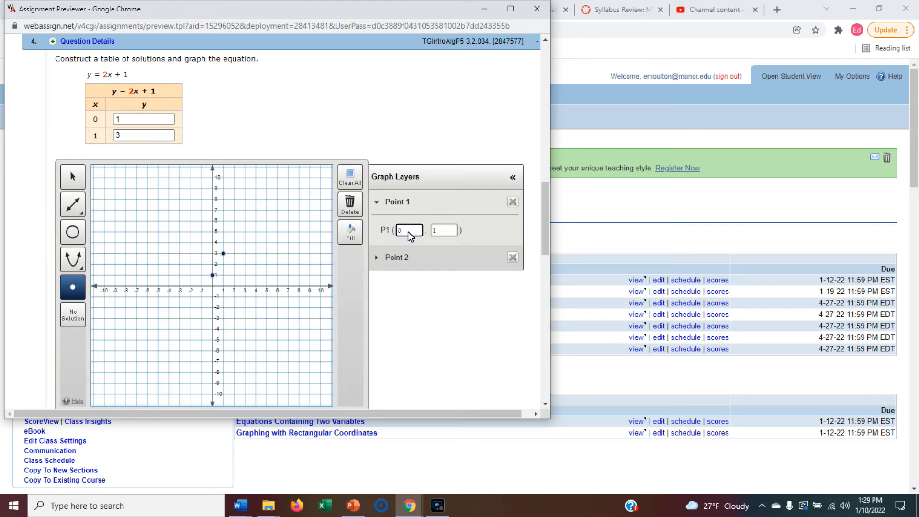
type(".5")
left_click(419, 282)
mouse_move(221, 276)
mouse_move(225, 256)
Step: Set Point 1's x-coordinate back to 0 and show the coordinates of Point 2
left_click_drag(409, 232, 397, 231)
type("0")
left_click(432, 258)
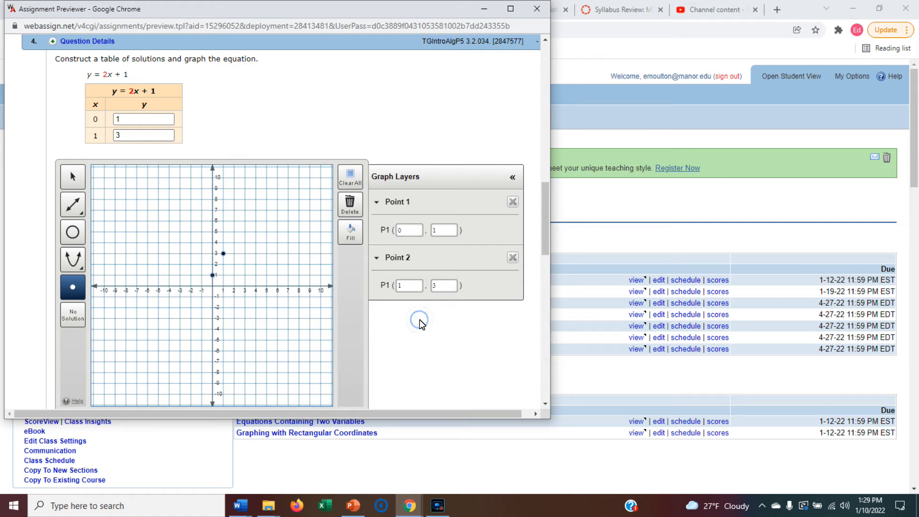
Step: Draw an infinite line, with arrows on both ends, through the plotted points (0, 1) and (1, 3)
left_click(69, 208)
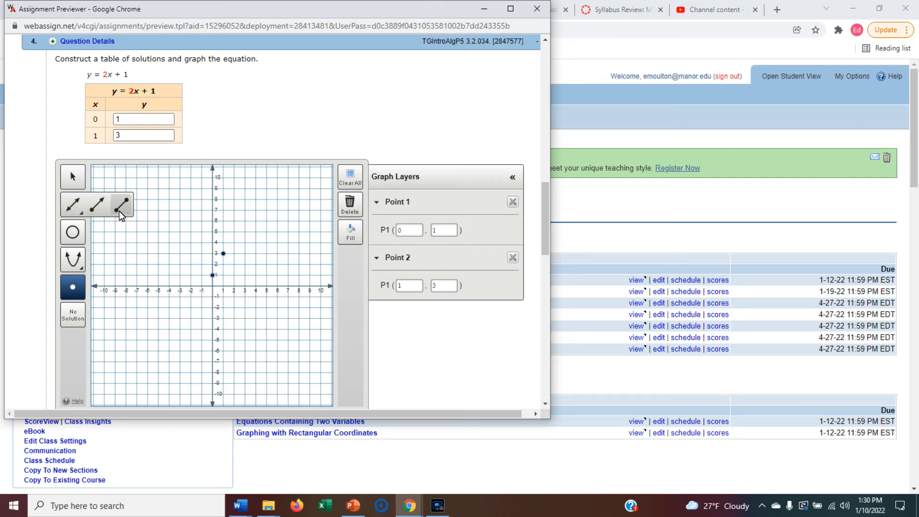
left_click(72, 211)
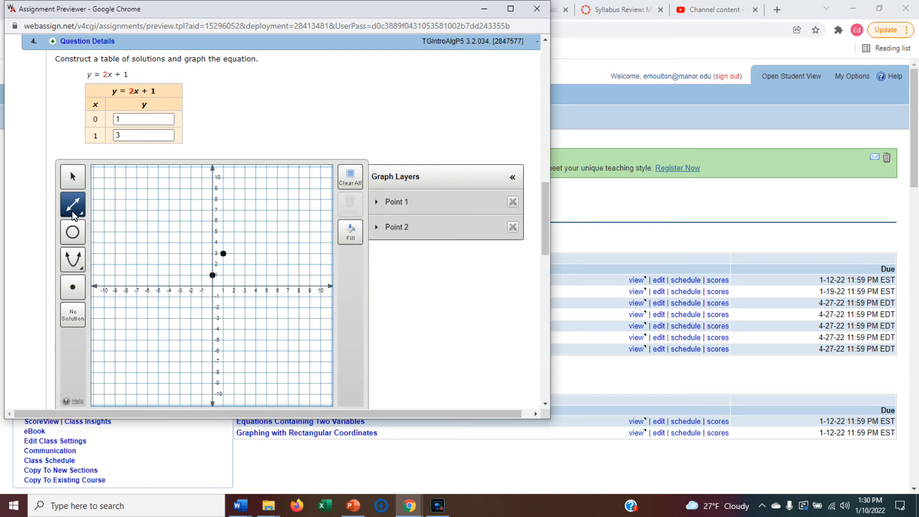
left_click(212, 277)
left_click(222, 254)
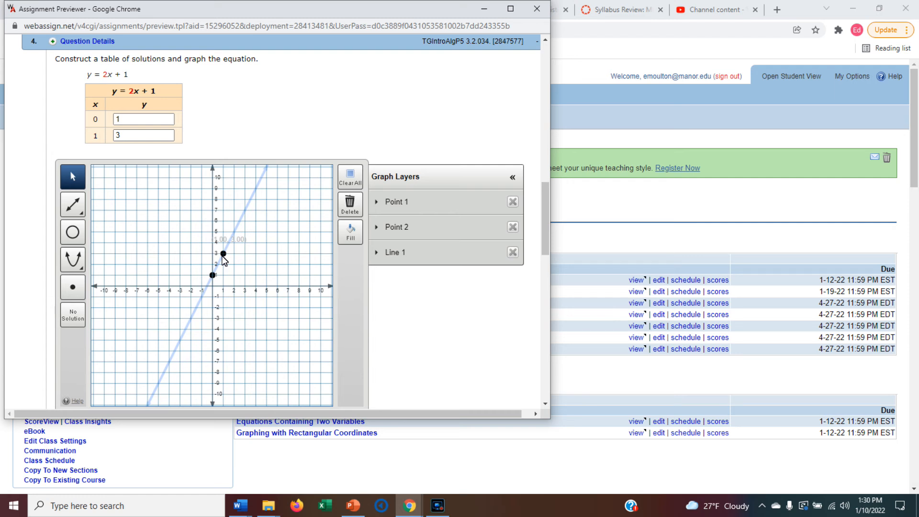
left_click(249, 271)
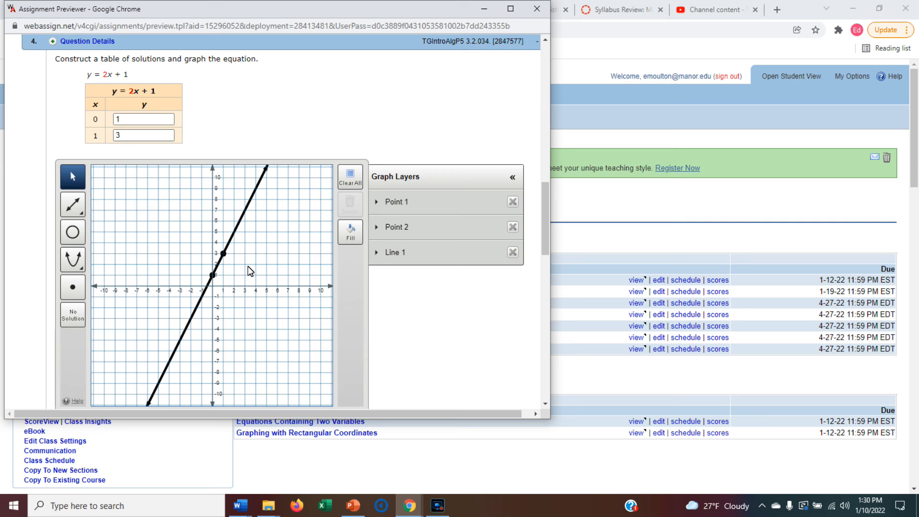
Step: Draw a second, duplicate line through the points (0, 1) and (1, 3) over the existing one
left_click(76, 210)
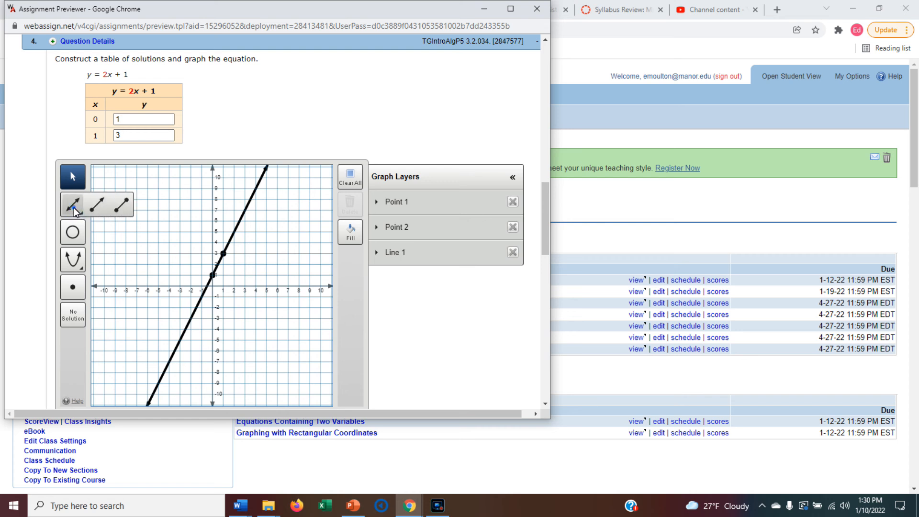
left_click(74, 209)
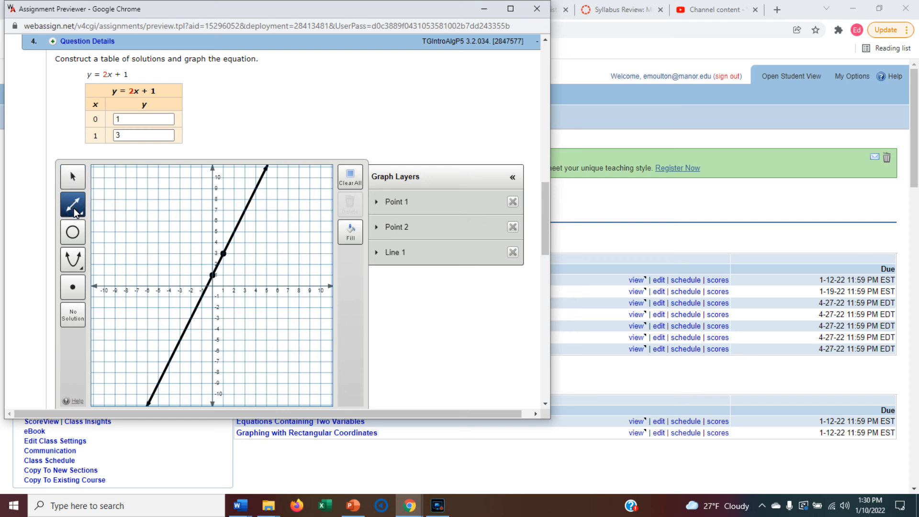
left_click(212, 275)
left_click(223, 255)
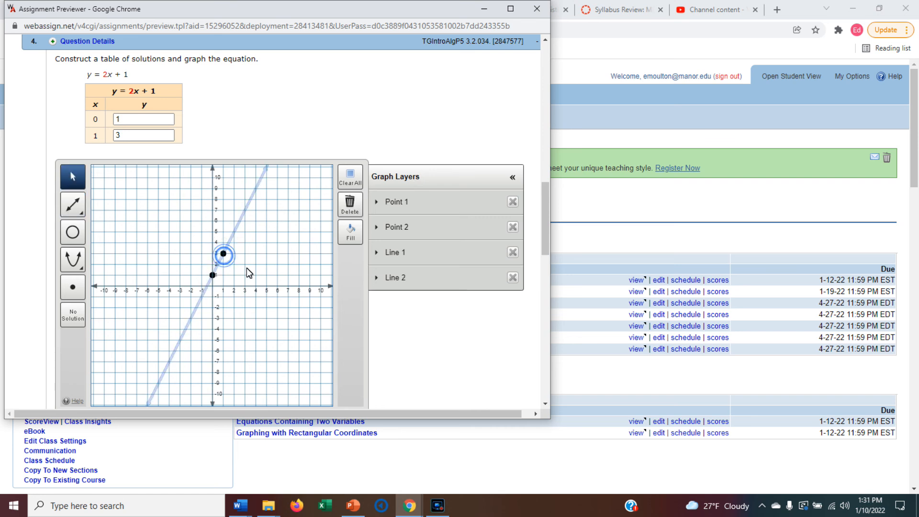
left_click(257, 292)
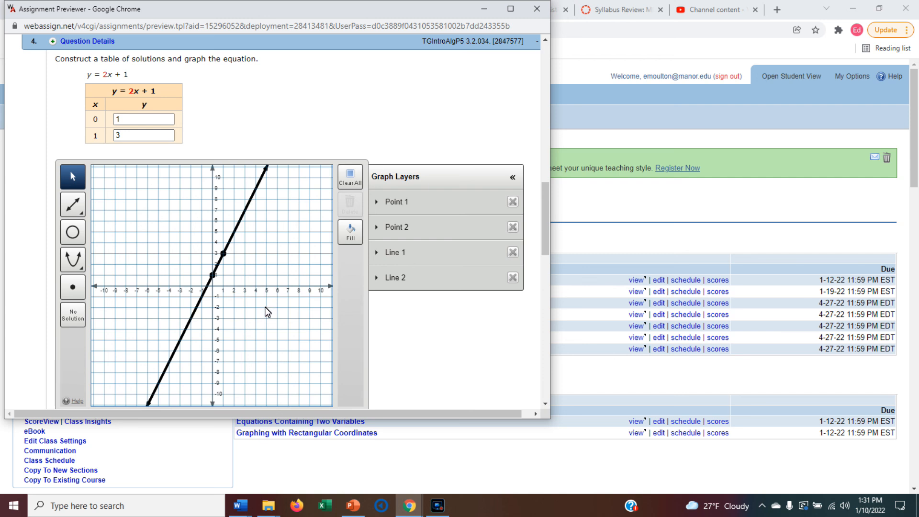
Step: Check the coordinates of both overlapping lines and delete Line 1, leaving a single line on the graph
left_click(414, 279)
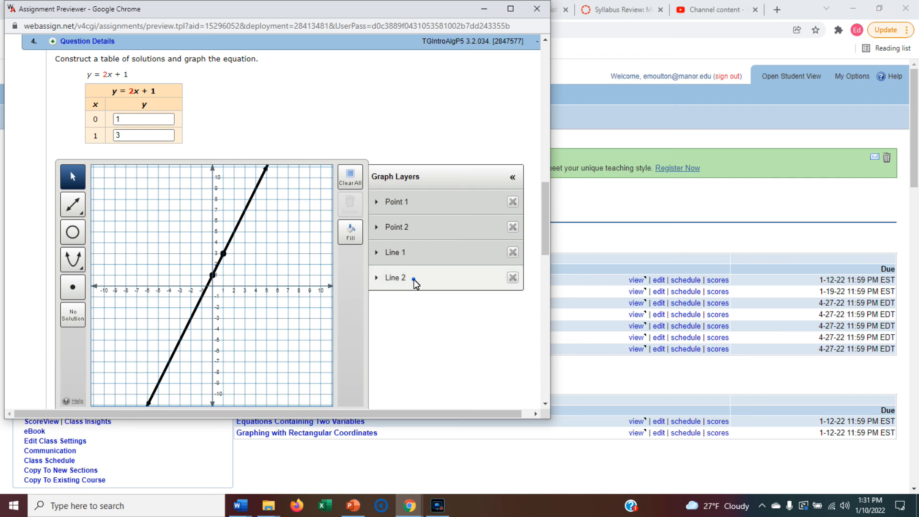
left_click(415, 252)
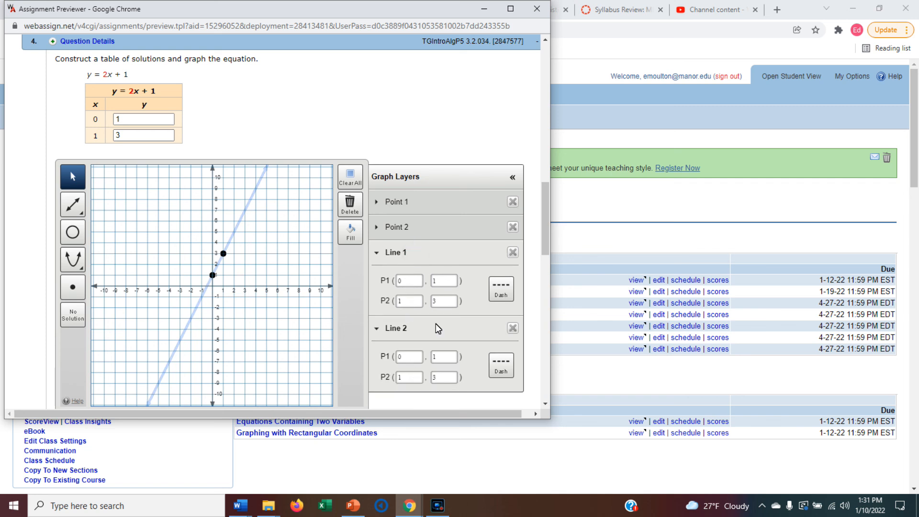
left_click(513, 253)
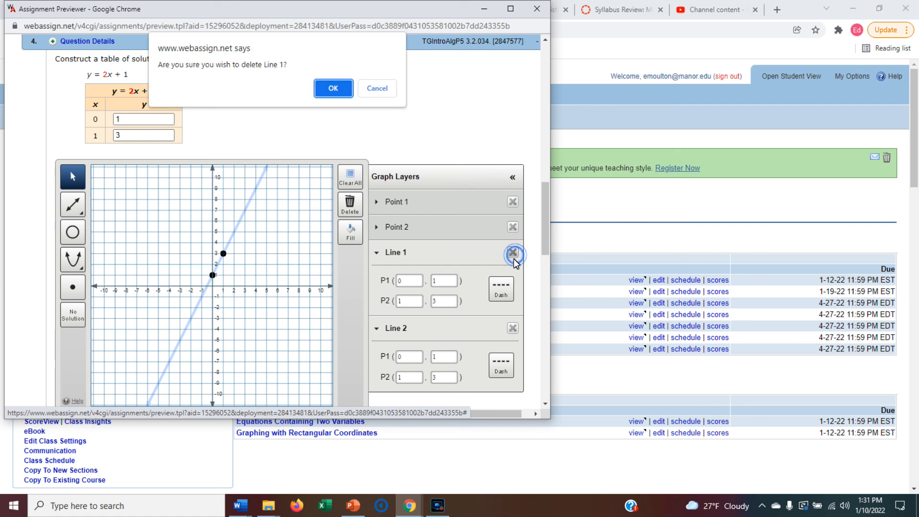
left_click(338, 91)
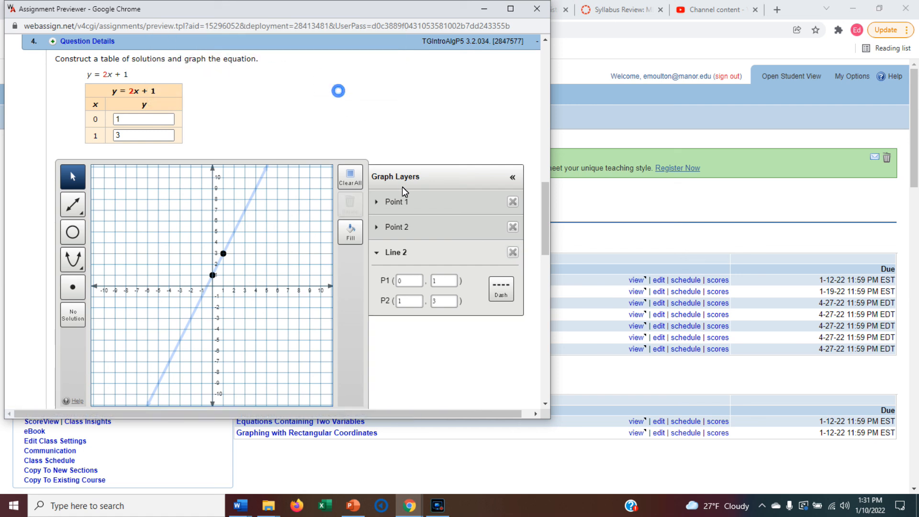
left_click(377, 252)
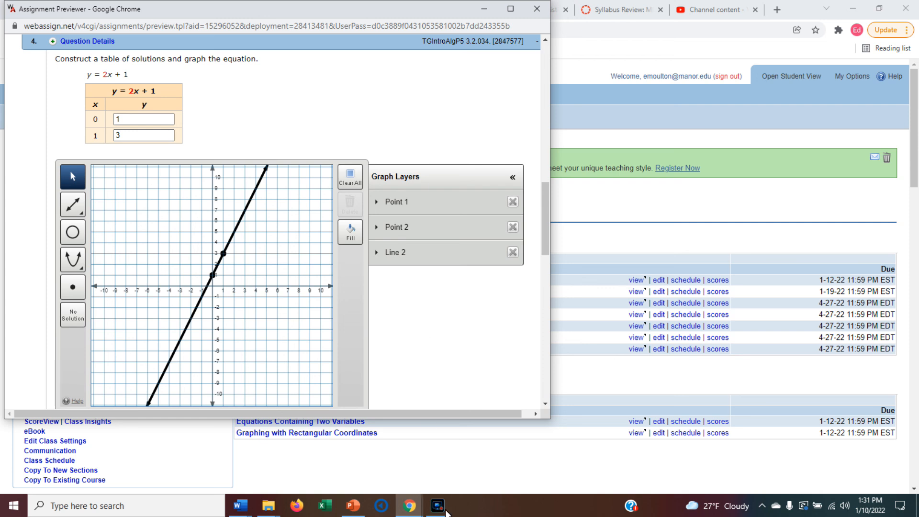
mouse_move(443, 513)
left_click(438, 507)
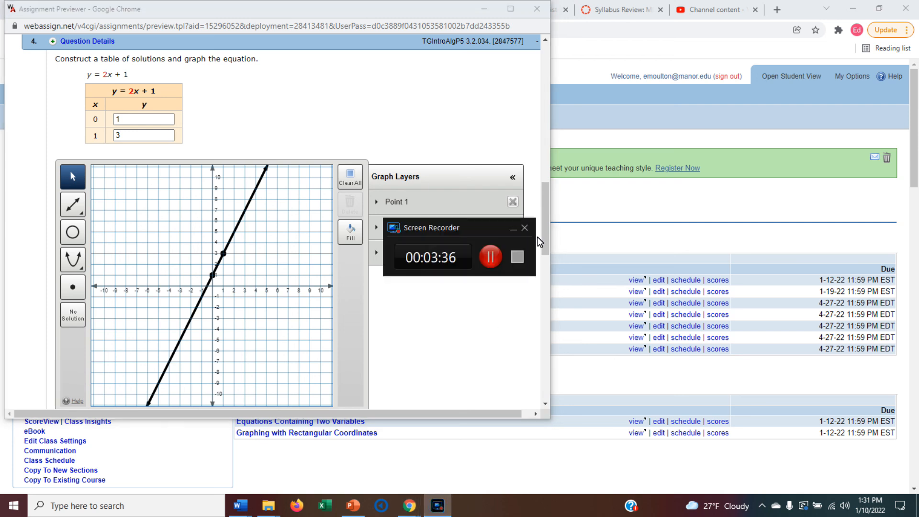